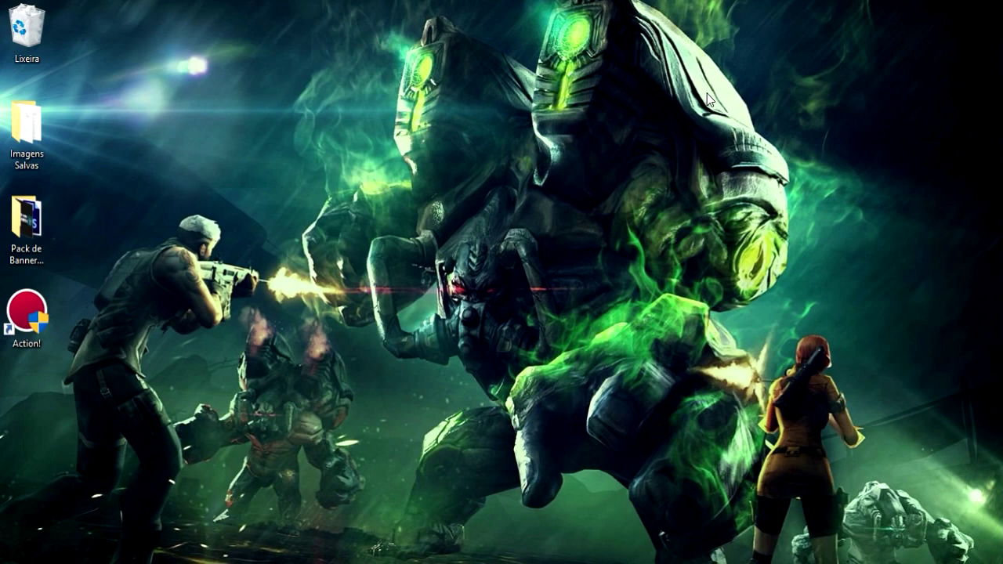
Open the Pack de Banners Crossfire folder and review the four font files in Fontes
{"action": "double_click", "coordinate": [24, 227]}
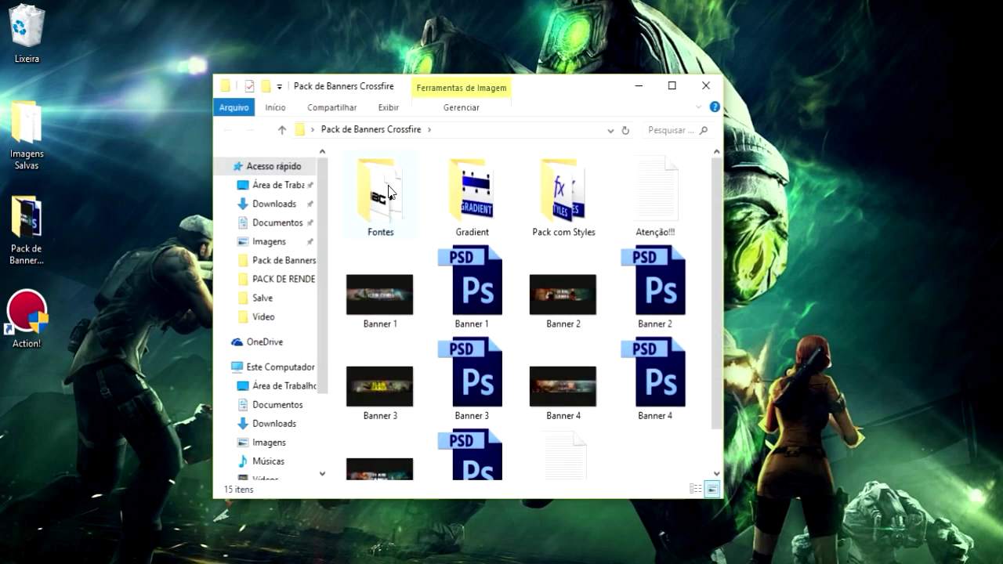
{"action": "double_click", "coordinate": [386, 192]}
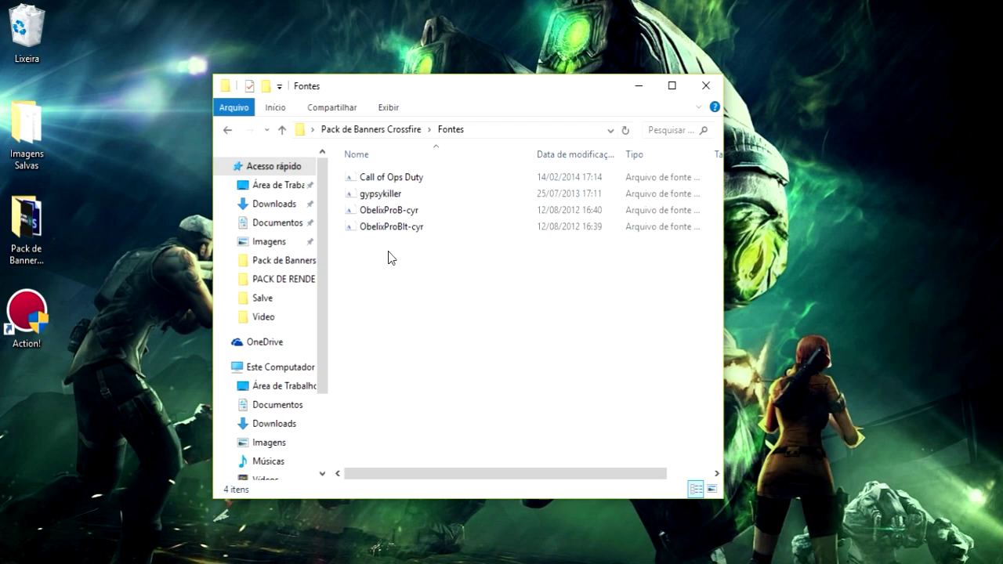
{"action": "left_click_drag", "start_coordinate": [386, 252], "coordinate": [384, 178]}
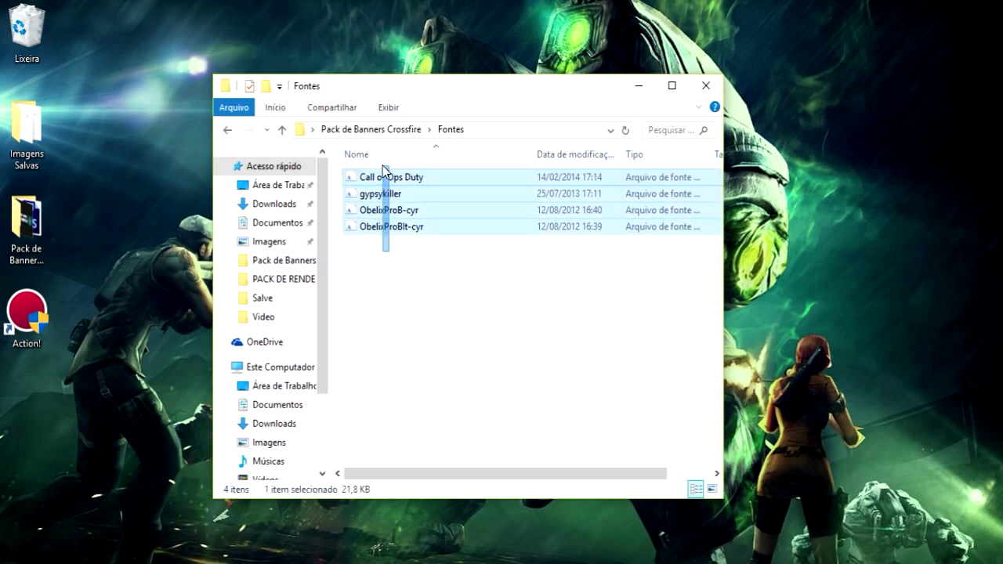
{"action": "left_click", "coordinate": [229, 129]}
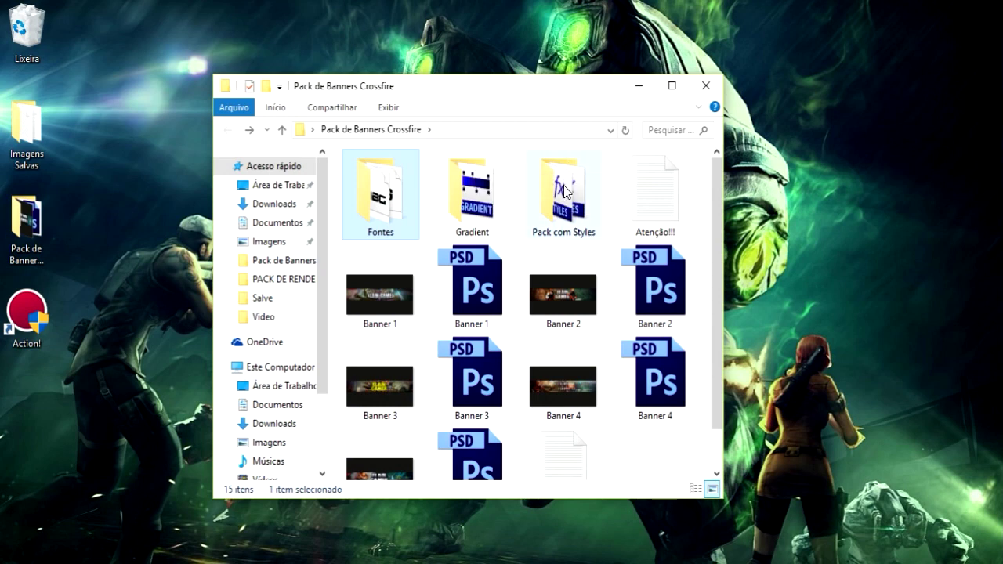
Look through the Gradient GRD file and the Pack com Styles ASL style files
{"action": "double_click", "coordinate": [486, 192]}
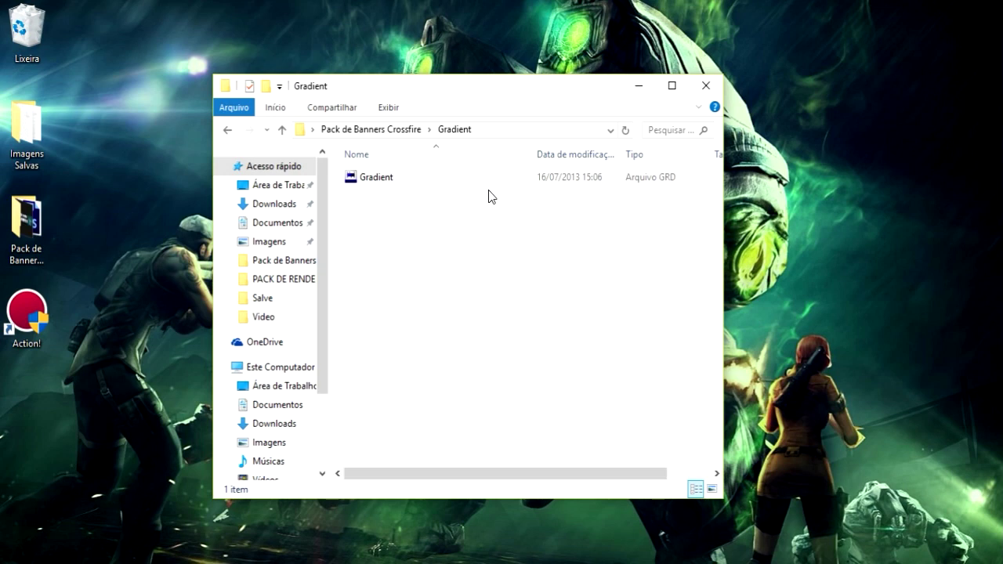
{"action": "left_click", "coordinate": [375, 180]}
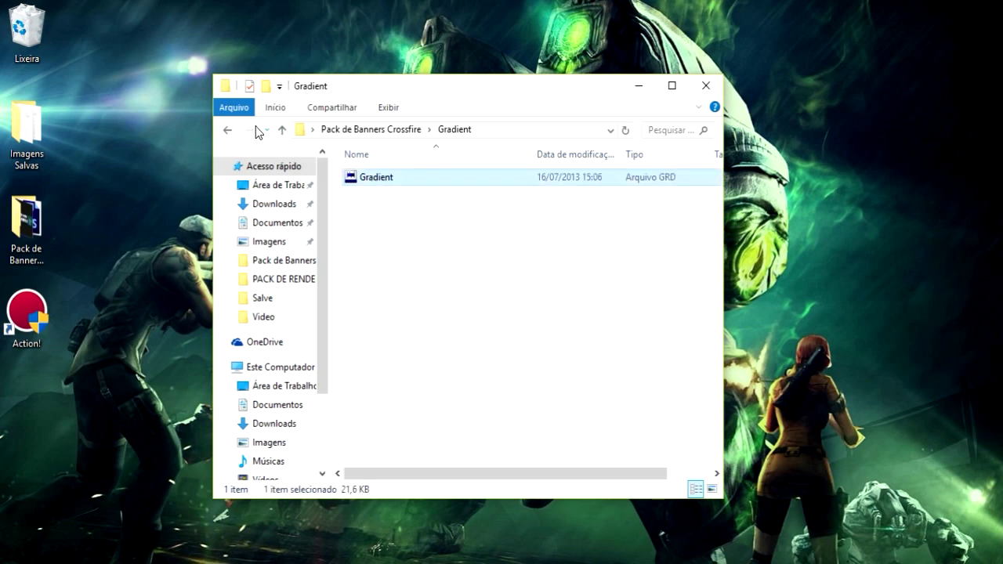
{"action": "left_click", "coordinate": [227, 130]}
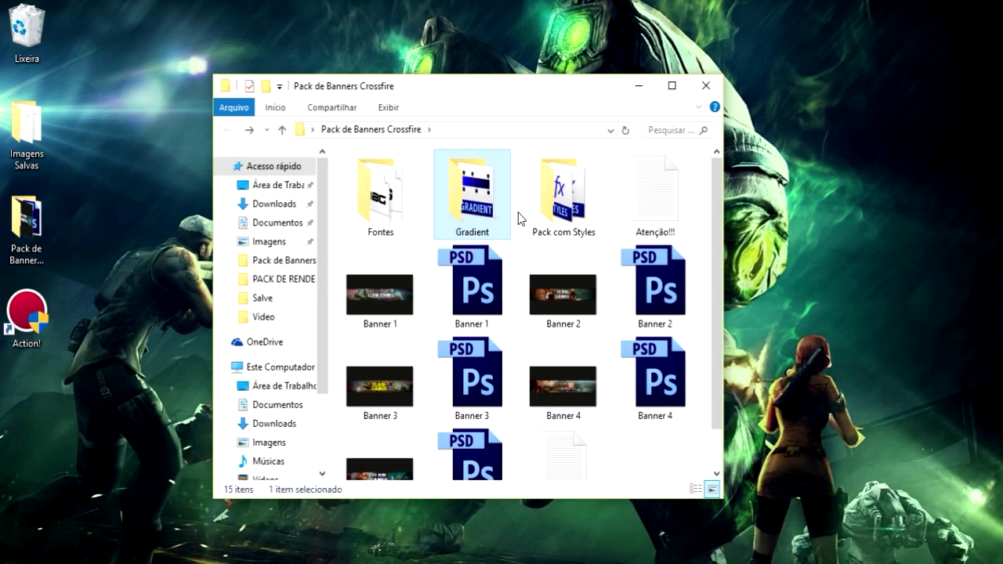
{"action": "double_click", "coordinate": [565, 210]}
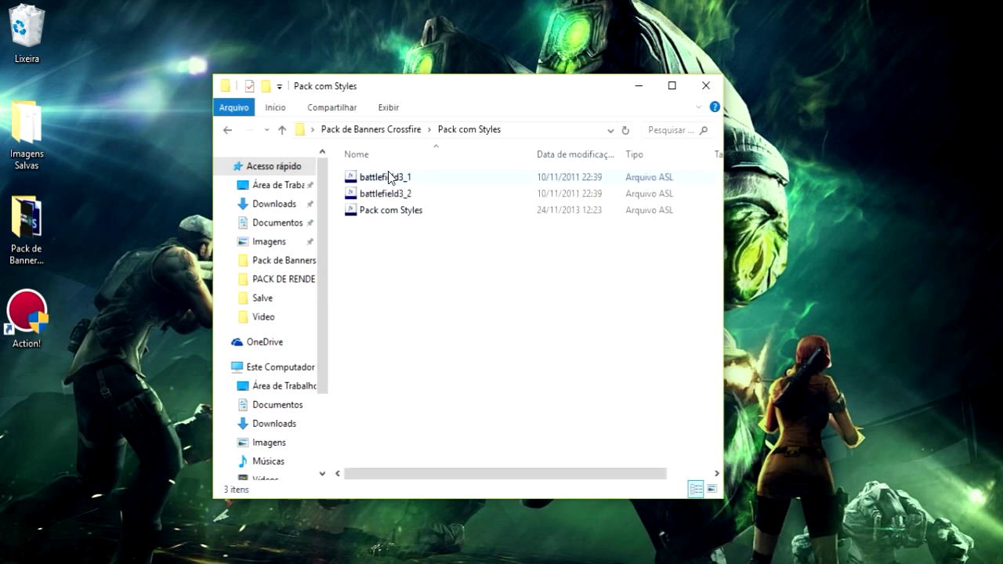
{"action": "left_click", "coordinate": [391, 211]}
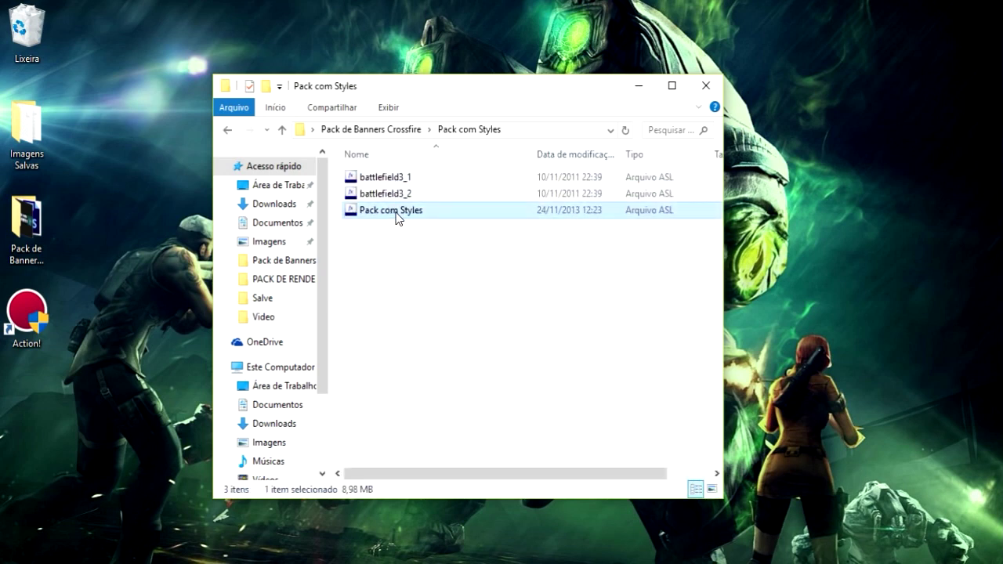
{"action": "left_click", "coordinate": [229, 130]}
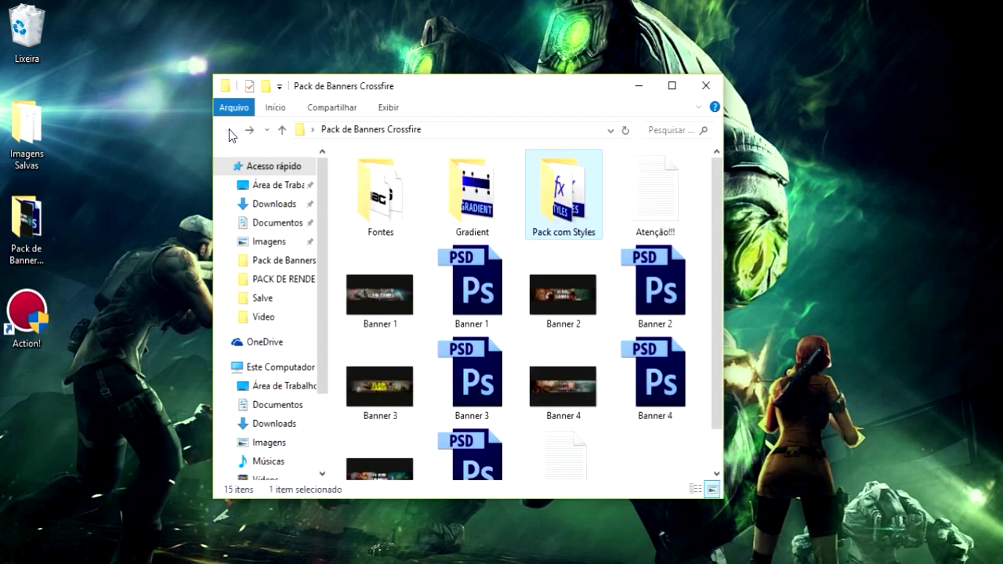
{"action": "left_click", "coordinate": [667, 192]}
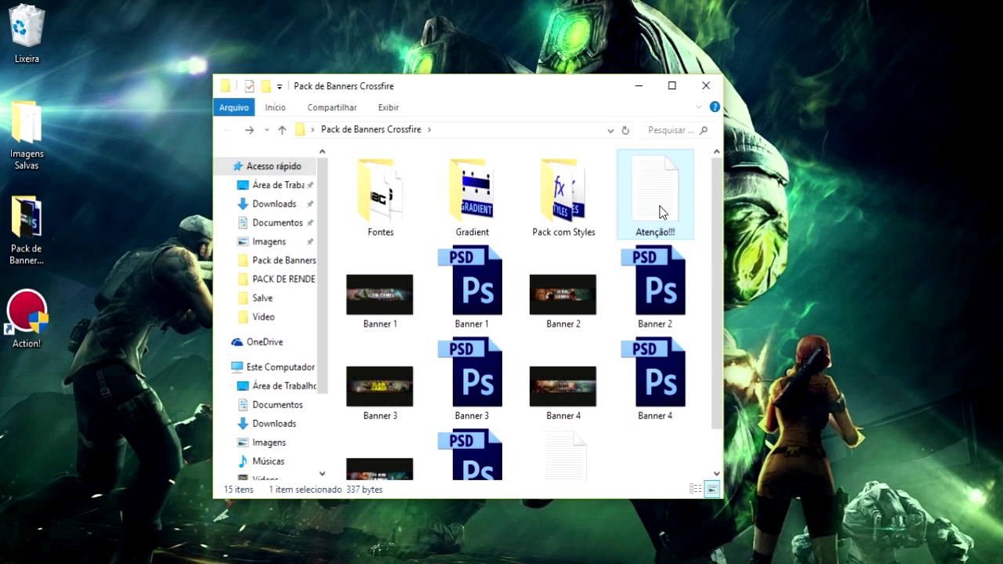
{"action": "left_click", "coordinate": [565, 444]}
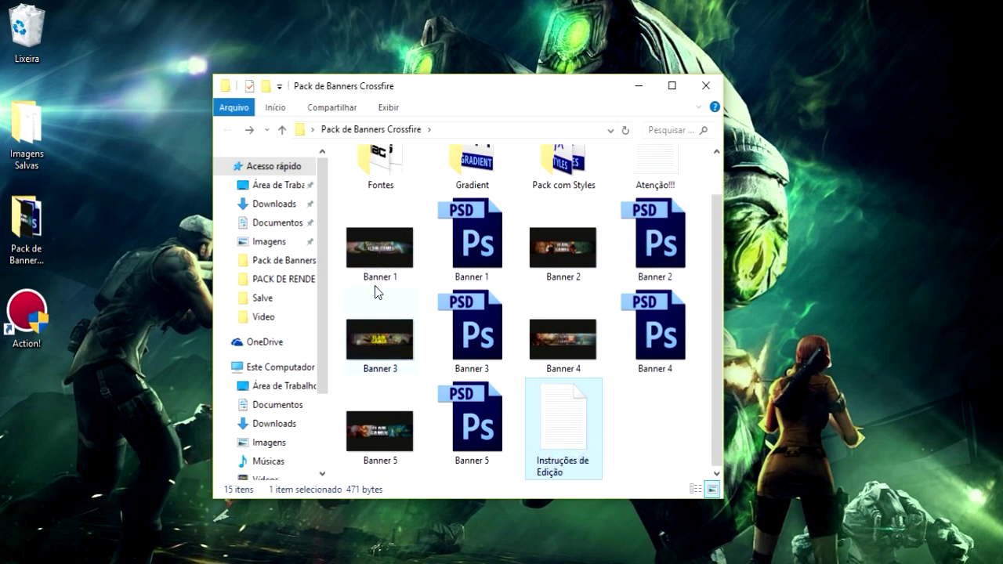
{"action": "left_click", "coordinate": [477, 251]}
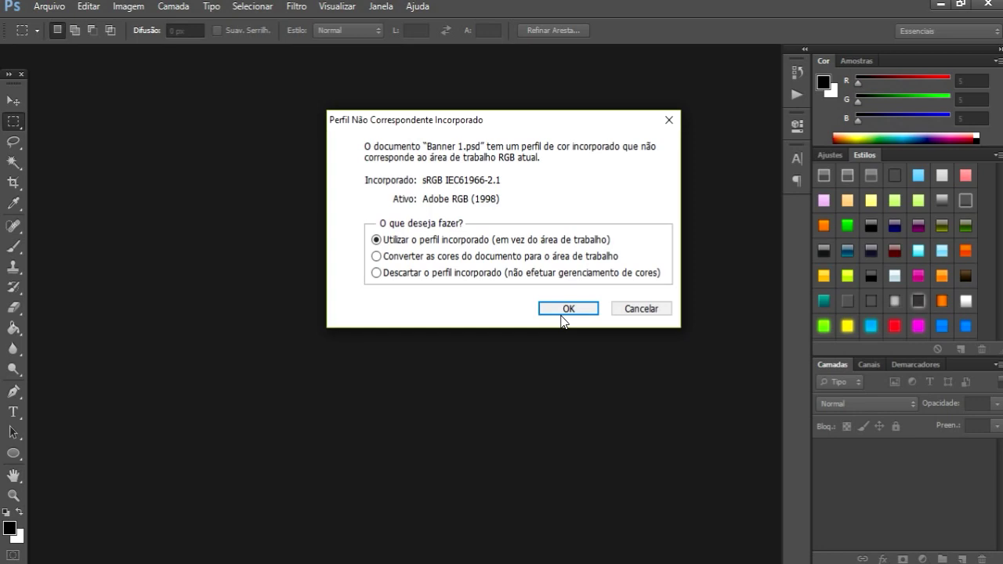
Open Banner 1.psd using its embedded sRGB colour profile ('Utilizar o perfil incorporado')
{"action": "left_click", "coordinate": [575, 310]}
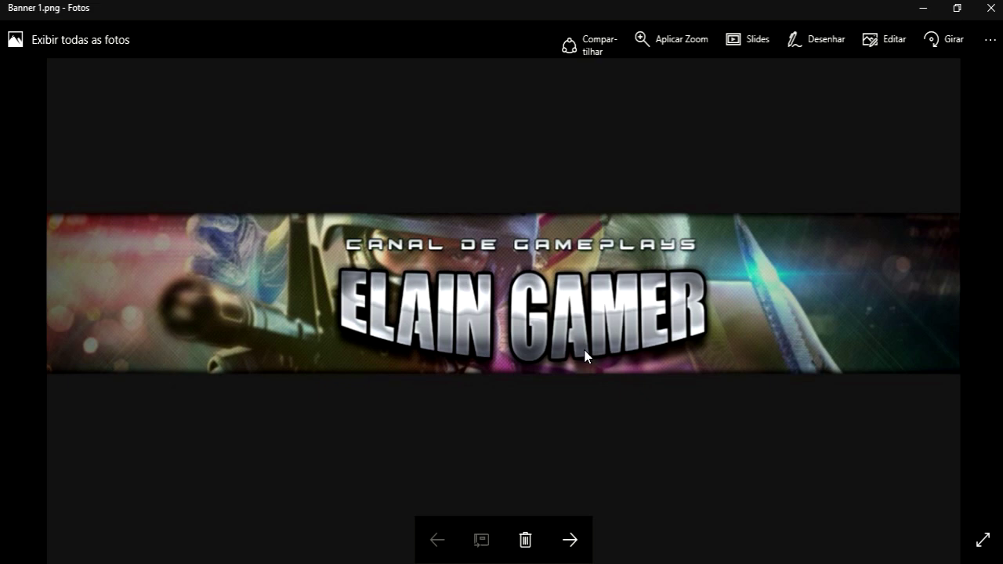
Browse the Banner 2 through Banner 5 previews in Photos, then close the viewer
{"action": "key", "text": "Right"}
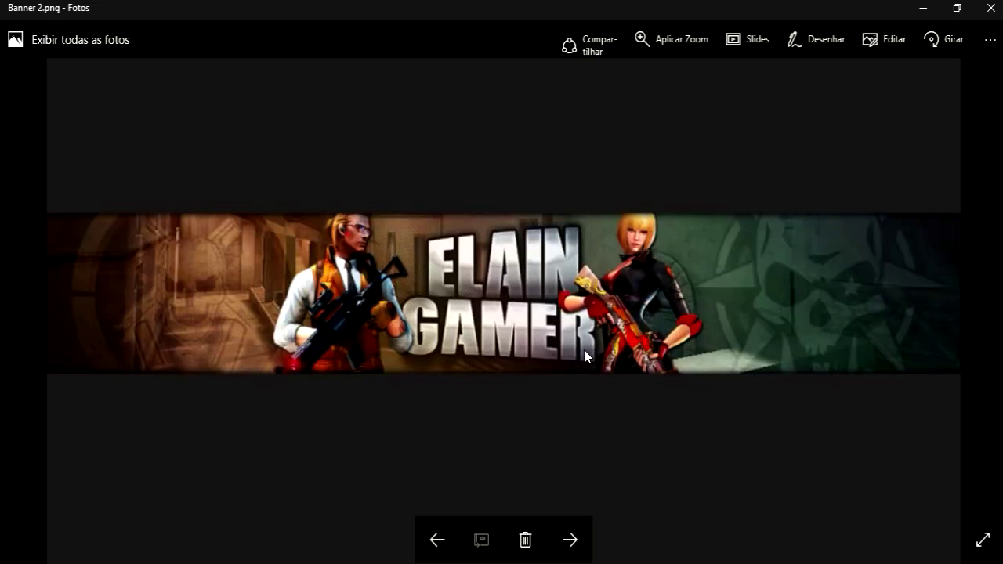
{"action": "key", "text": "Right"}
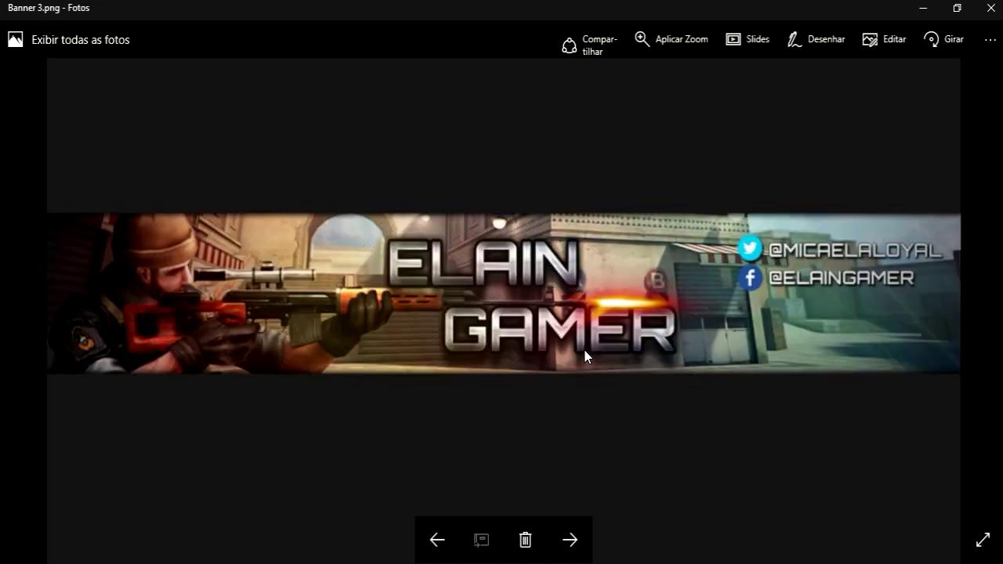
{"action": "key", "text": "Right"}
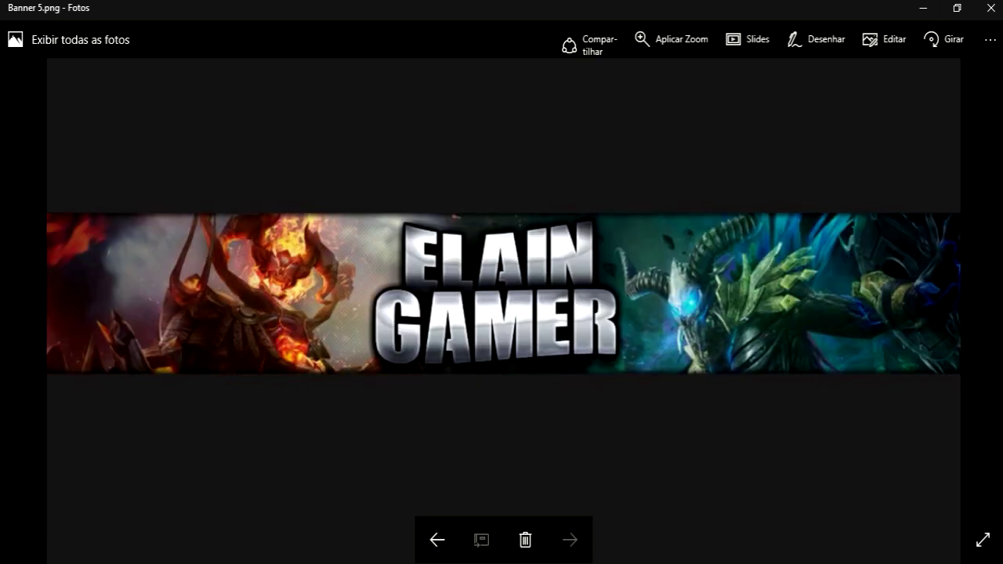
{"action": "left_click", "coordinate": [989, 10]}
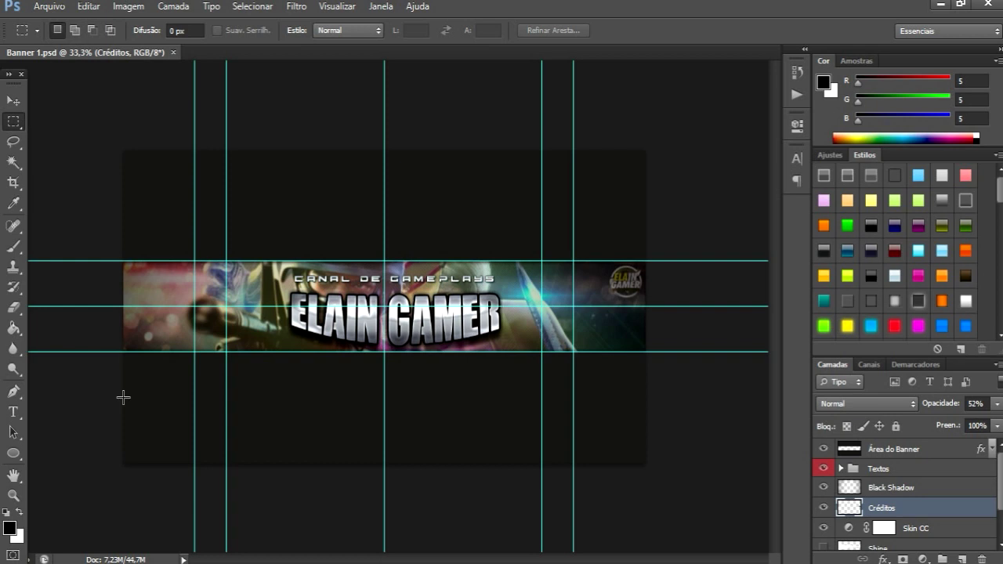
Zoom the banner to 50% and hide, then reshow, the Créditos logo layer
{"action": "key", "text": "ctrl+plus"}
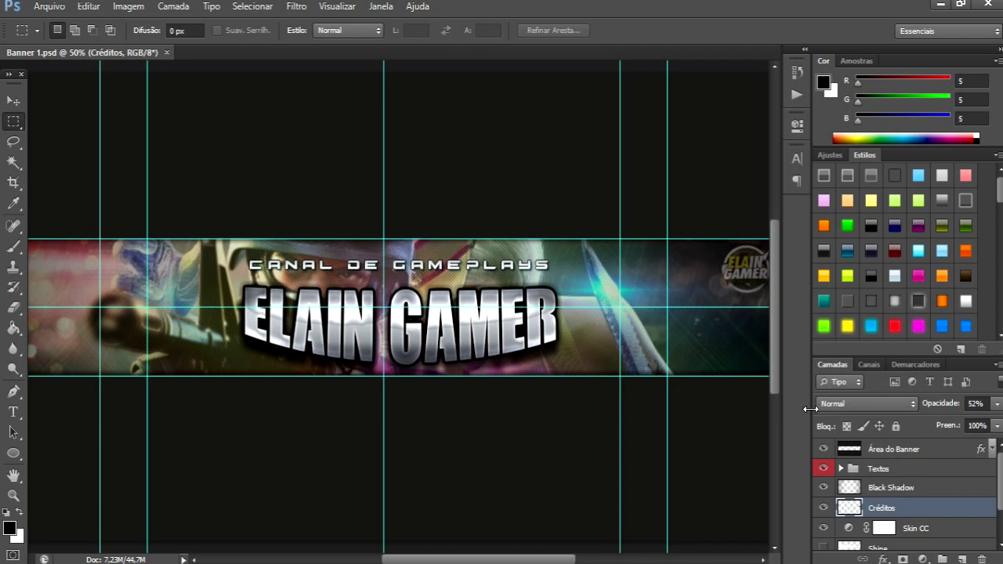
{"action": "left_click", "coordinate": [823, 507]}
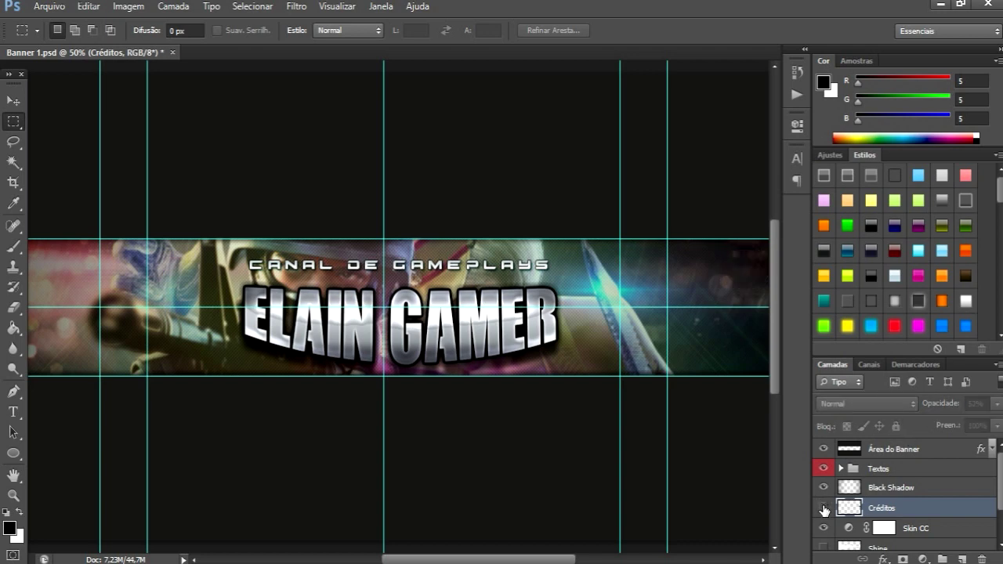
{"action": "left_click", "coordinate": [823, 509]}
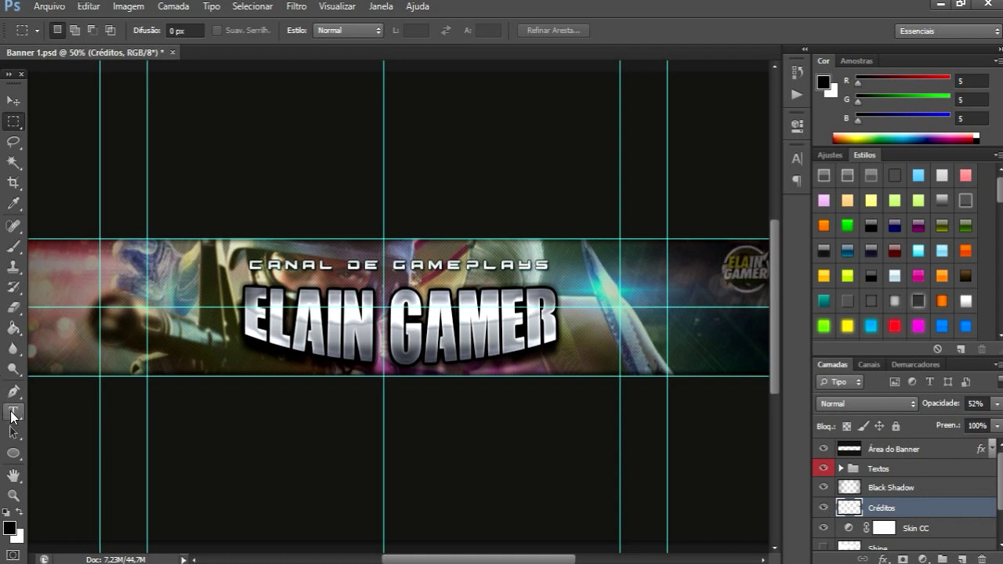
{"action": "left_click", "coordinate": [13, 413]}
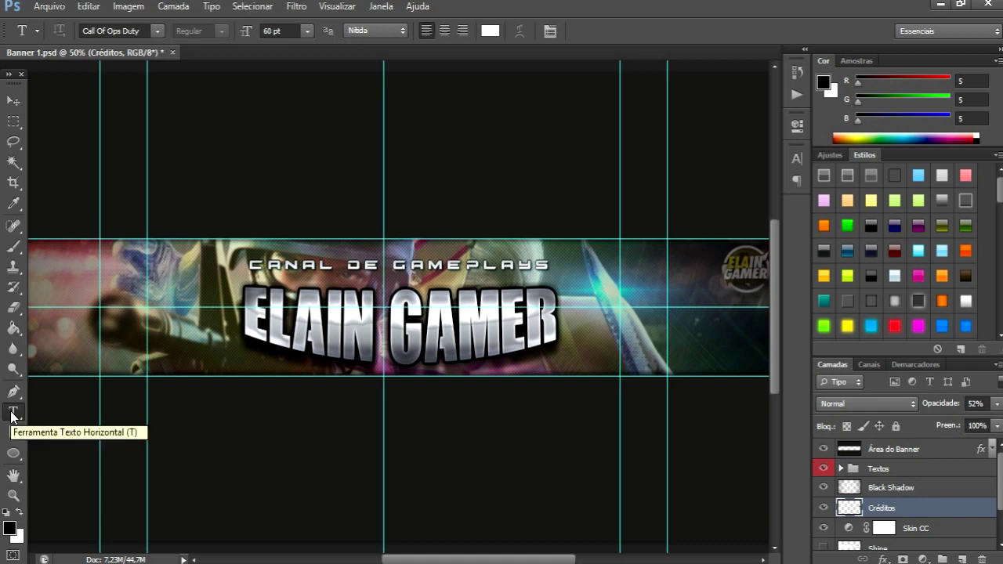
Replace the ELAIN GAMER title text with MICAELA LOYAL
{"action": "left_click", "coordinate": [343, 324]}
{"action": "key", "text": "ctrl+a"}
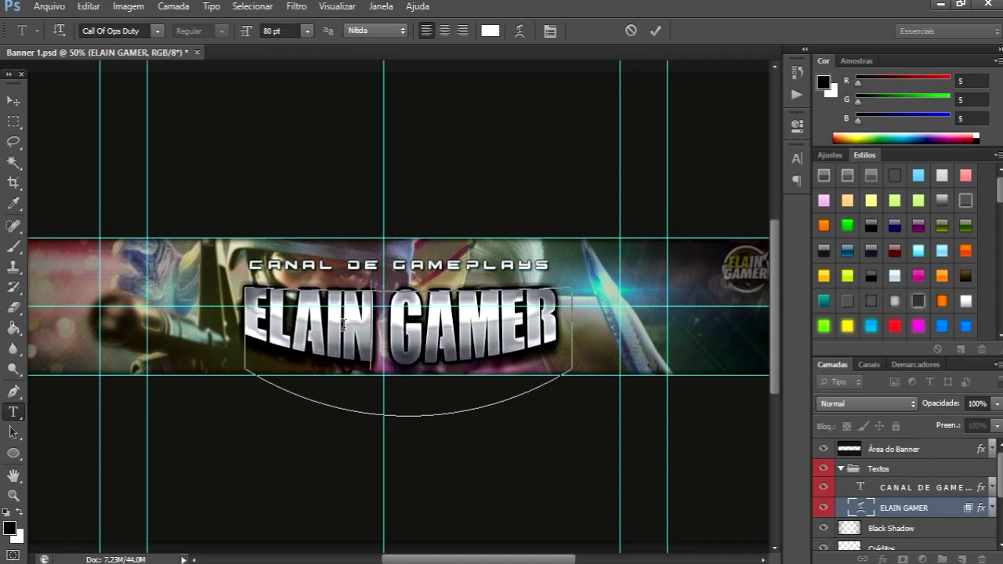
{"action": "type", "text": "MICAELA"}
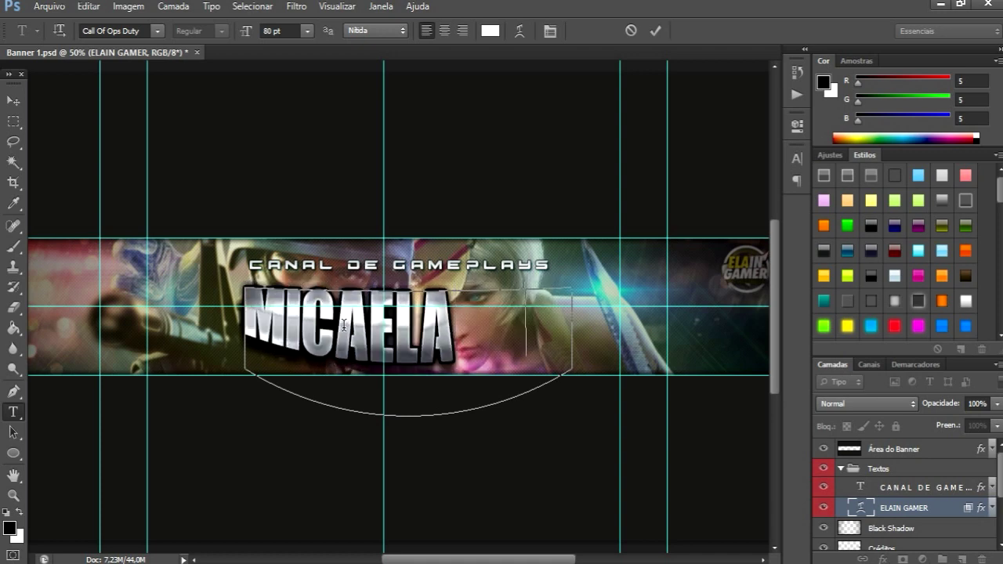
{"action": "key", "text": "ctrl+a"}
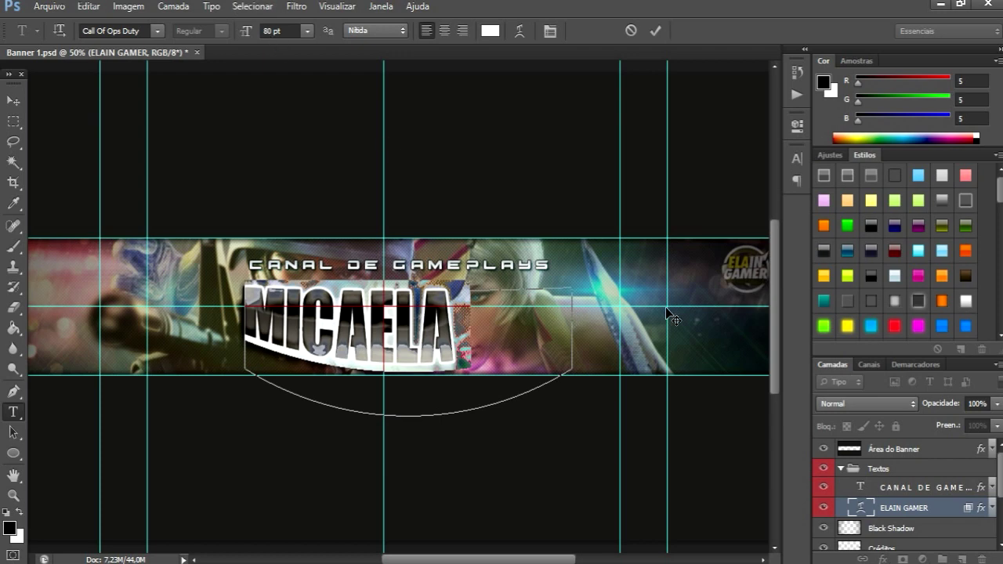
Set the new title to 65 pt, commit the edit, and minimize Photoshop
{"action": "double_click", "coordinate": [271, 32]}
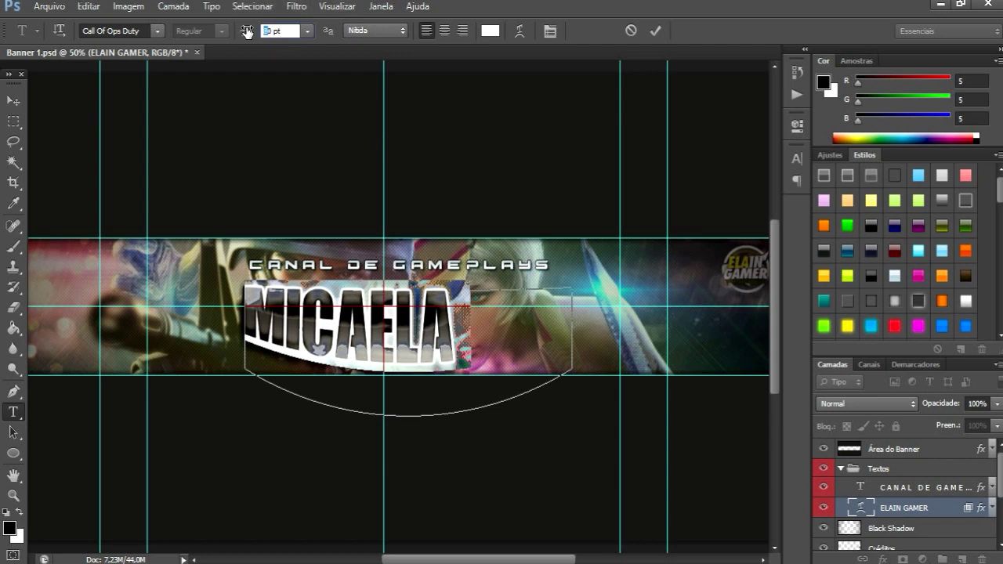
{"action": "key", "text": "shift+Down"}
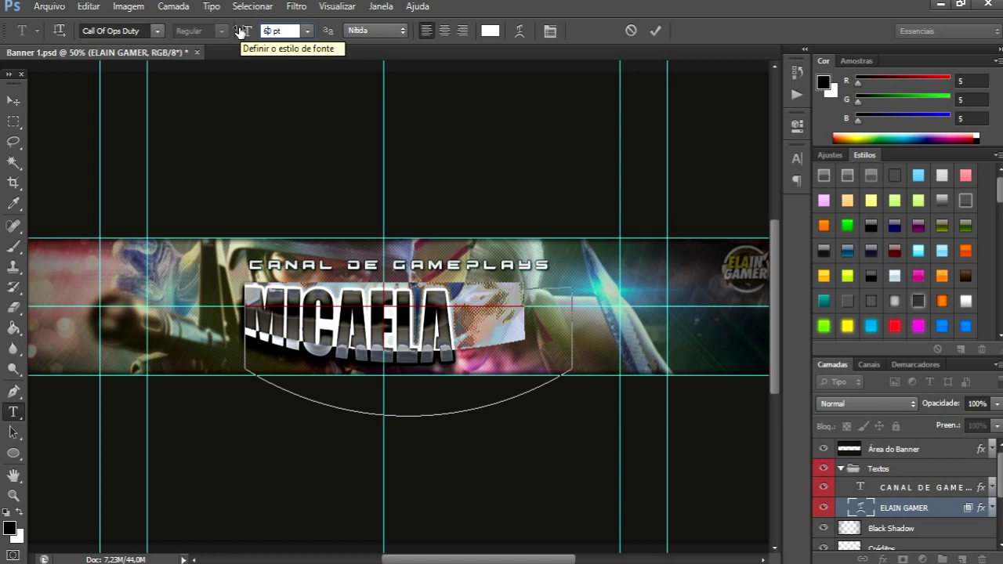
{"action": "key", "text": "shift+Down"}
{"action": "key", "text": "Up"}
{"action": "key", "text": "Up"}
{"action": "key", "text": "Up"}
{"action": "key", "text": "Up"}
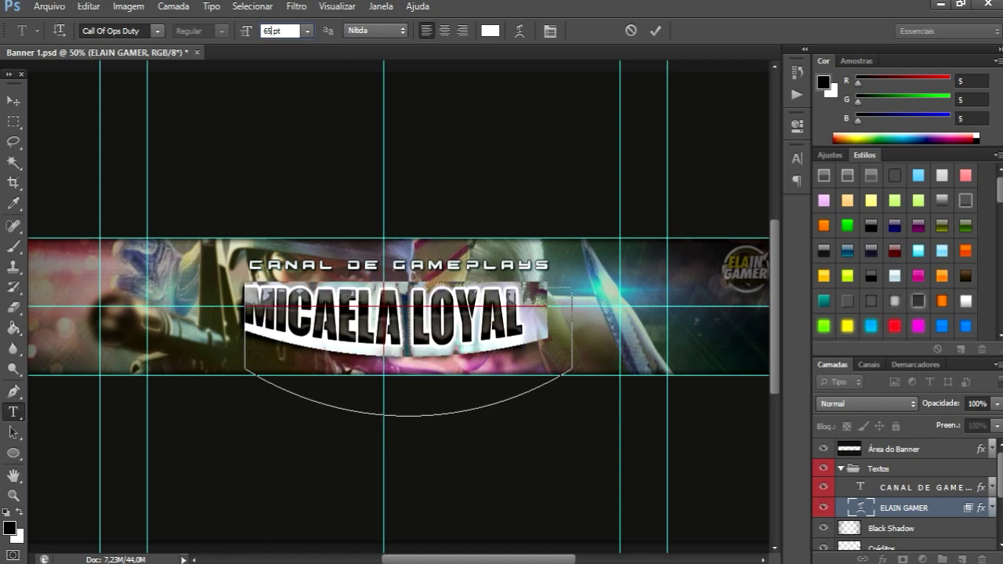
{"action": "key", "text": "Up"}
{"action": "left_click", "coordinate": [7, 100]}
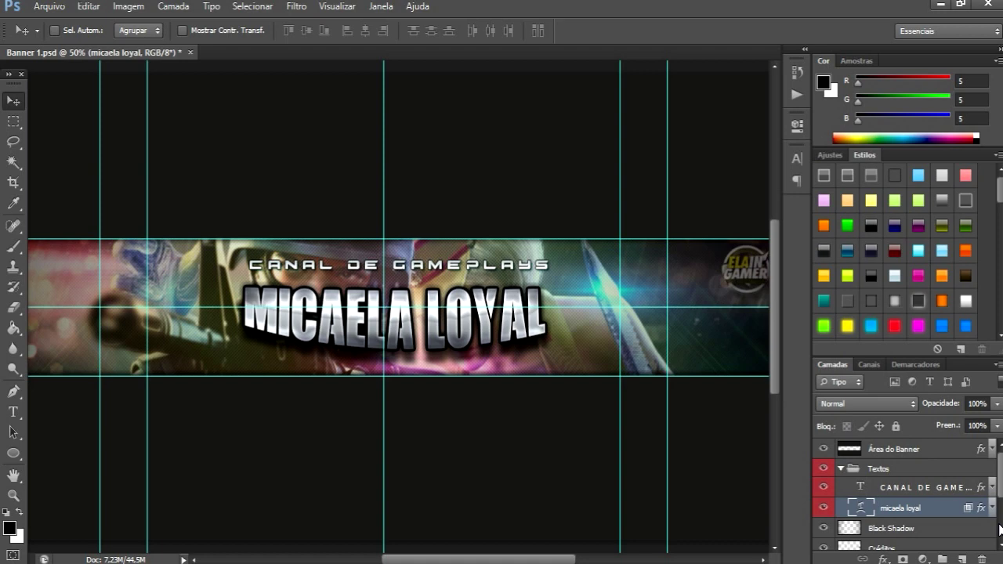
{"action": "left_click", "coordinate": [940, 9]}
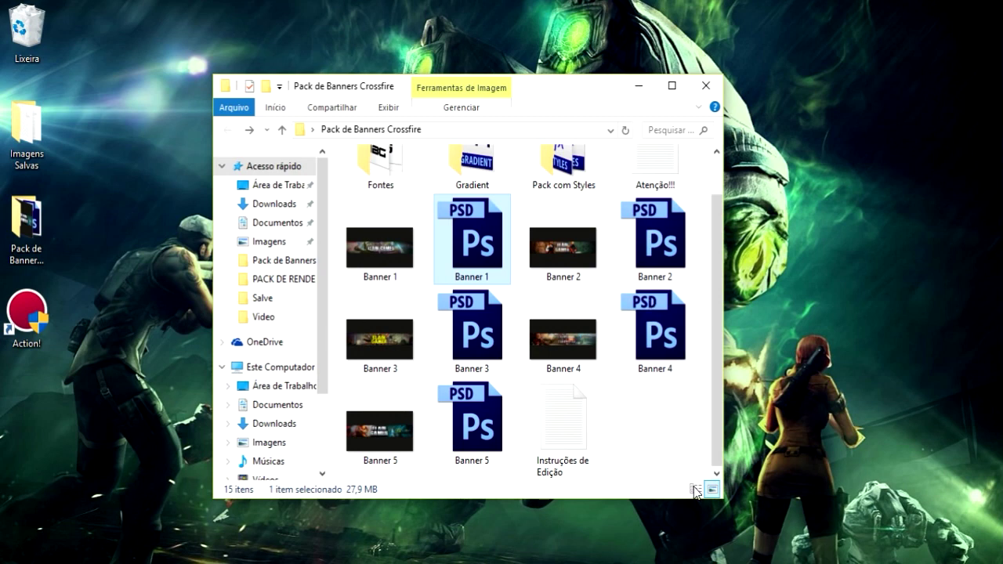
{"action": "scroll", "coordinate": [717, 173], "scroll_direction": "up", "scroll_amount": 2}
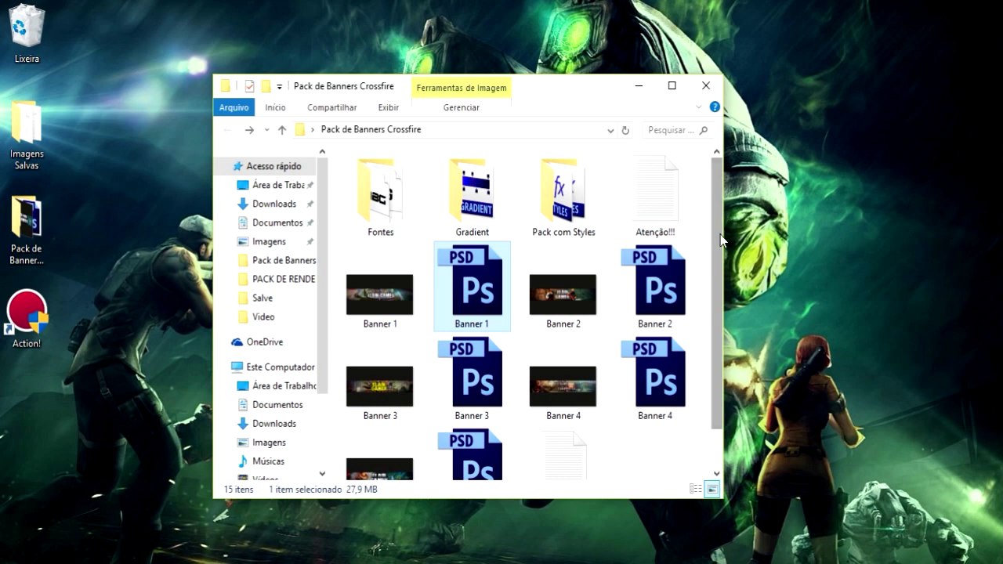
{"action": "scroll", "coordinate": [716, 441], "scroll_direction": "down", "scroll_amount": 2}
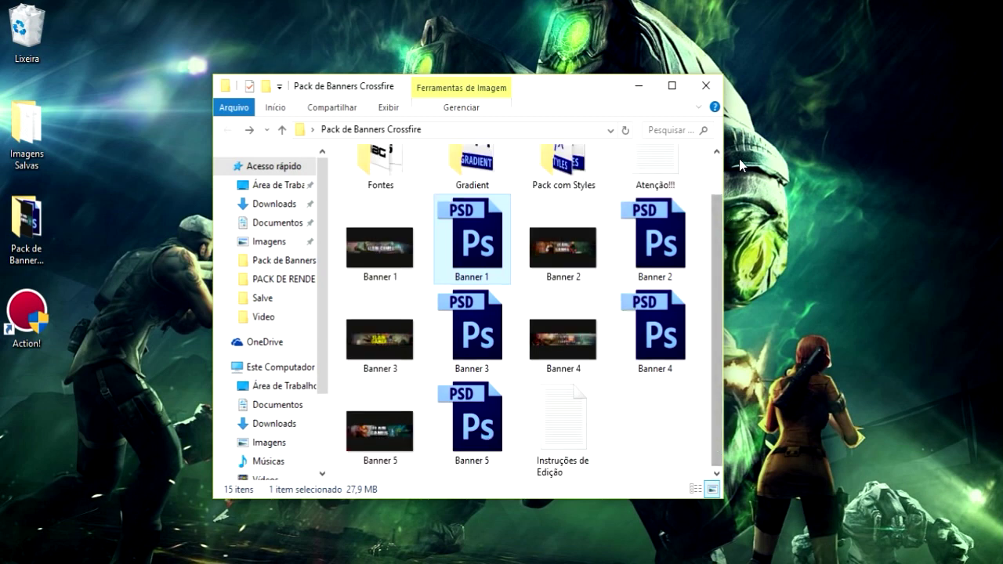
{"action": "scroll", "coordinate": [717, 164], "scroll_direction": "up", "scroll_amount": 2}
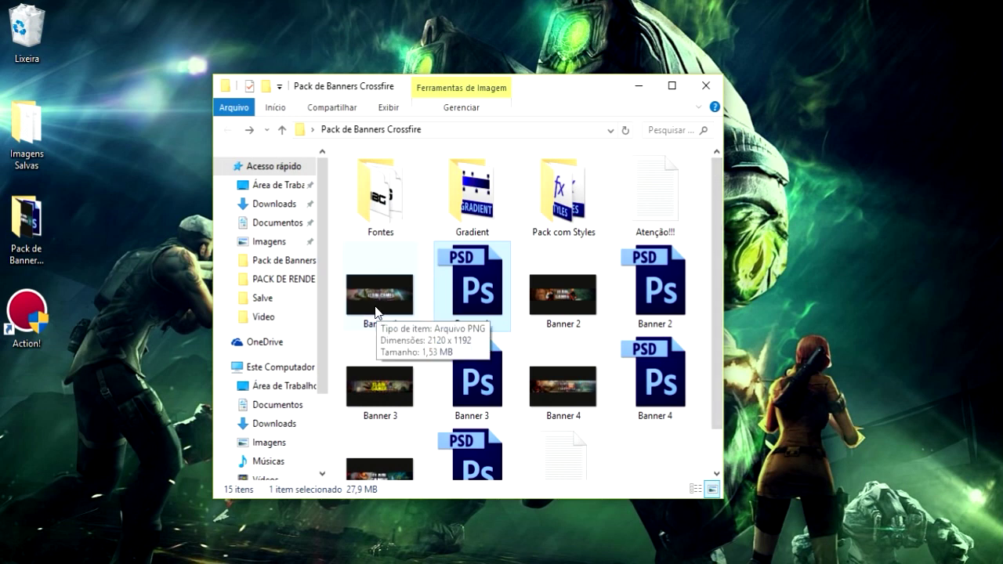
{"action": "left_click", "coordinate": [479, 379]}
{"action": "left_click", "coordinate": [475, 462]}
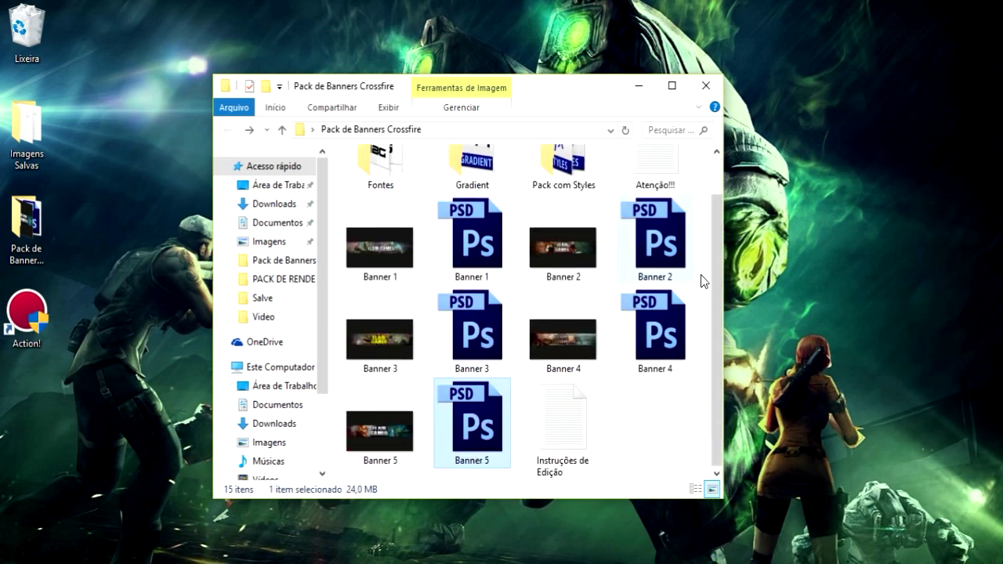
{"action": "left_click", "coordinate": [641, 365]}
{"action": "left_click", "coordinate": [656, 267]}
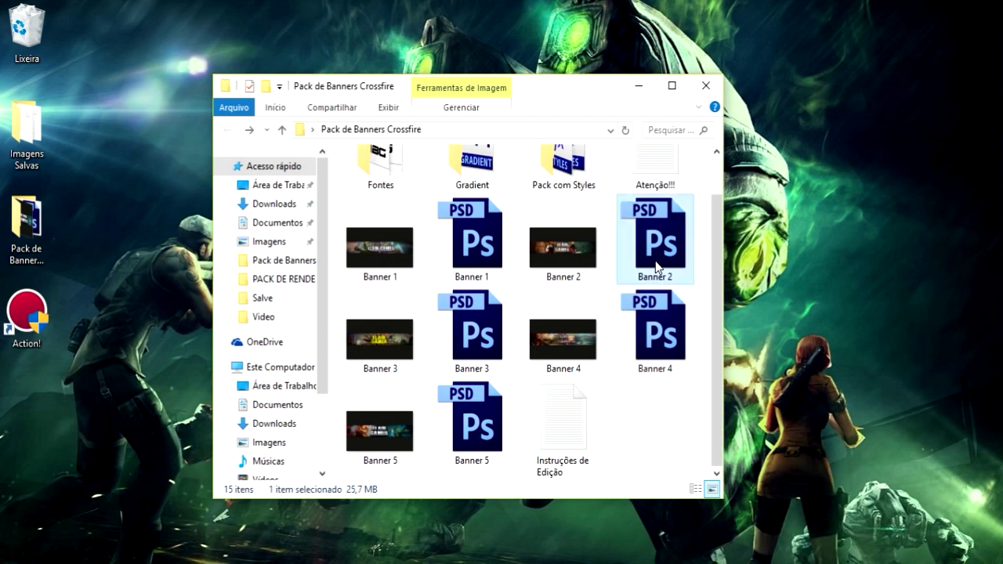
{"action": "left_click", "coordinate": [474, 258]}
{"action": "left_click", "coordinate": [484, 345]}
{"action": "left_click", "coordinate": [481, 417]}
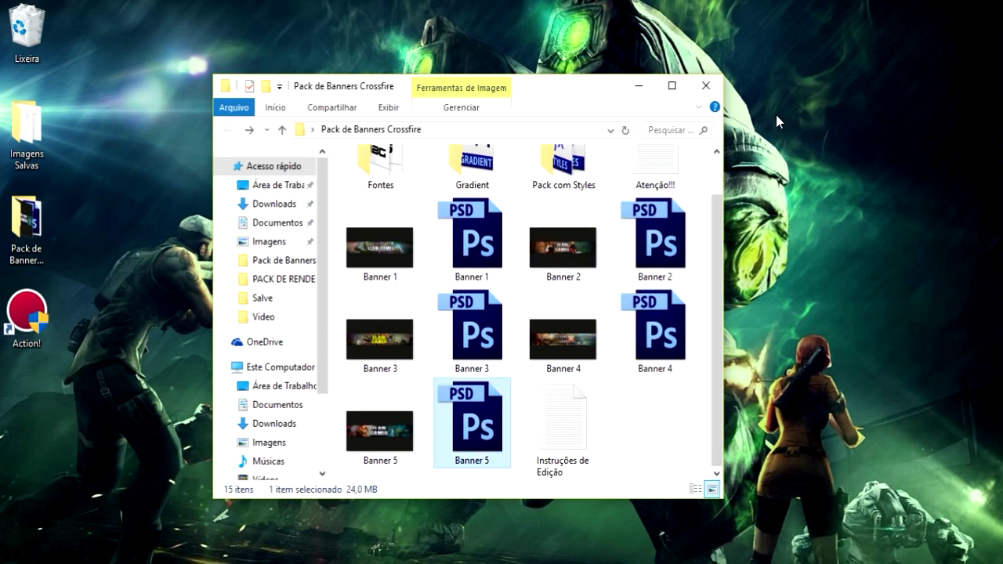
{"action": "scroll", "coordinate": [717, 164], "scroll_direction": "up", "scroll_amount": 1}
{"action": "scroll", "coordinate": [717, 163], "scroll_direction": "up", "scroll_amount": 1}
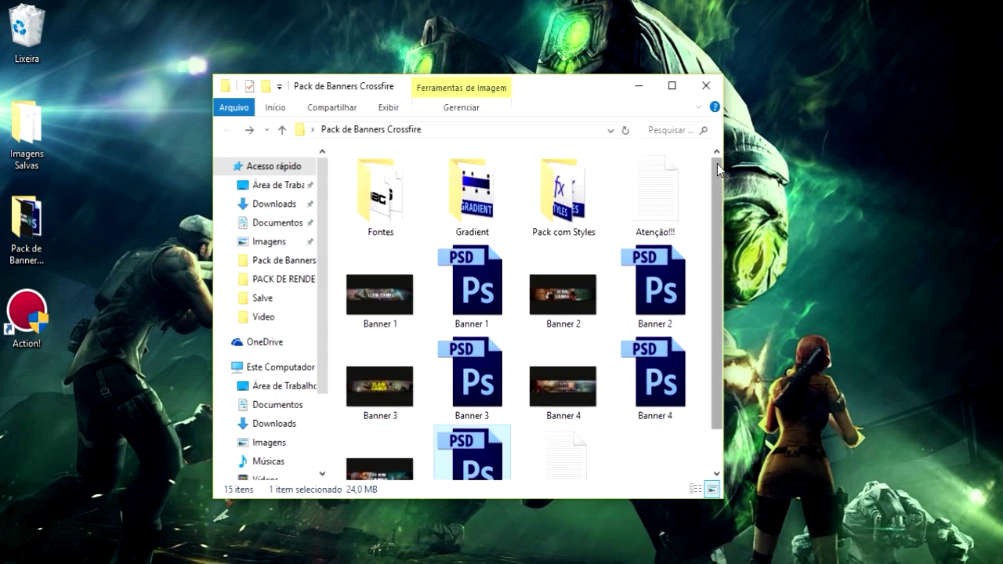